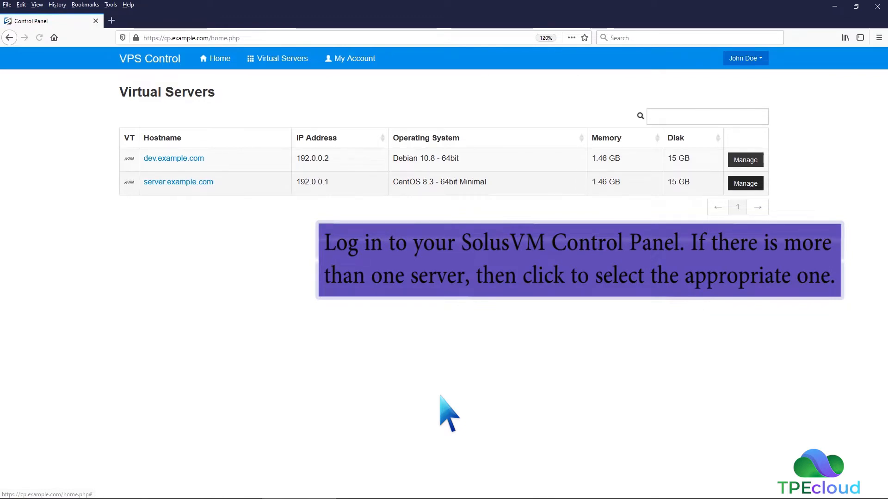
- Set the boot order of server.example.com to (1) CDROM (2) Hard Disk
{"action": "left_click", "coordinate": [212, 182]}
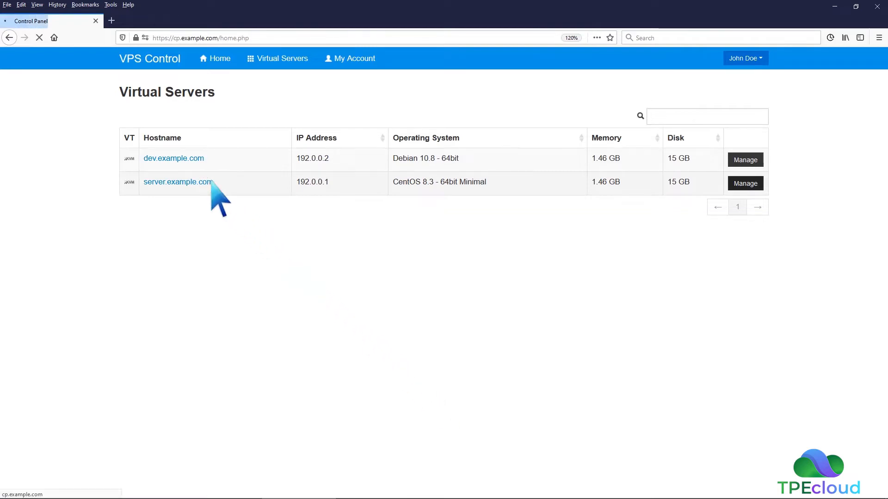
{"action": "scroll", "coordinate": [211, 181], "scroll_direction": "down", "scroll_amount": 2}
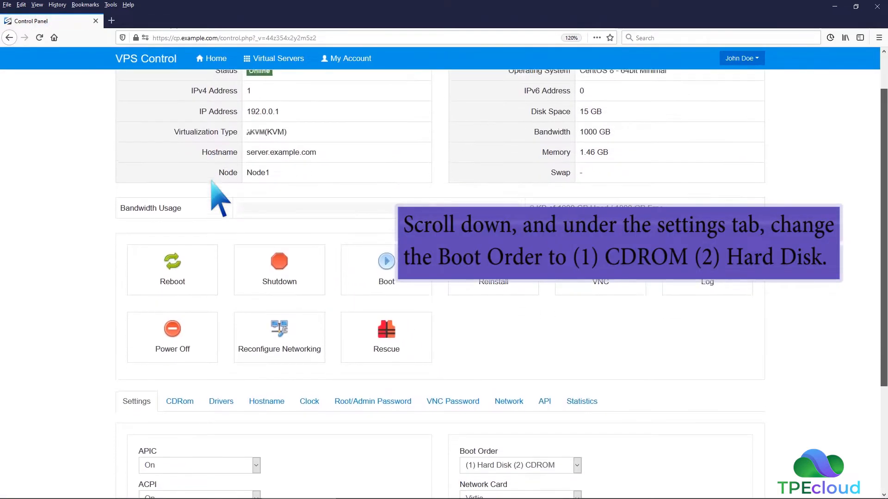
{"action": "scroll", "coordinate": [211, 181], "scroll_direction": "down", "scroll_amount": 3}
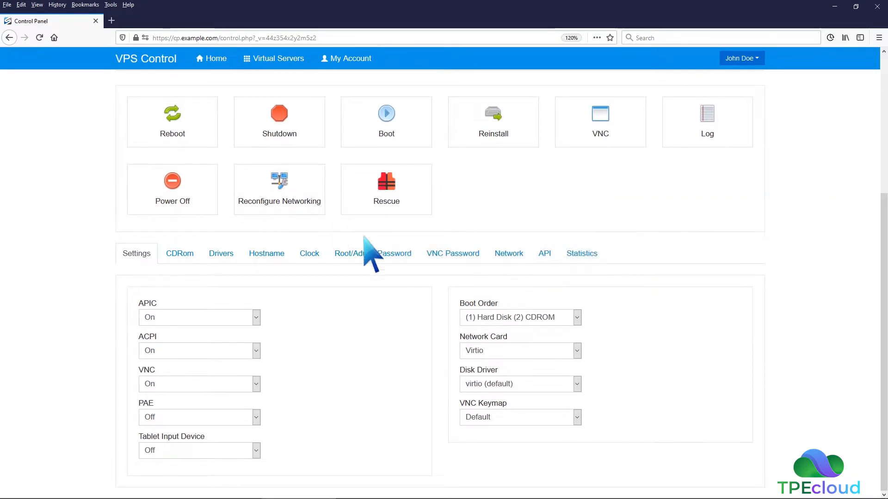
{"action": "left_click", "coordinate": [577, 317]}
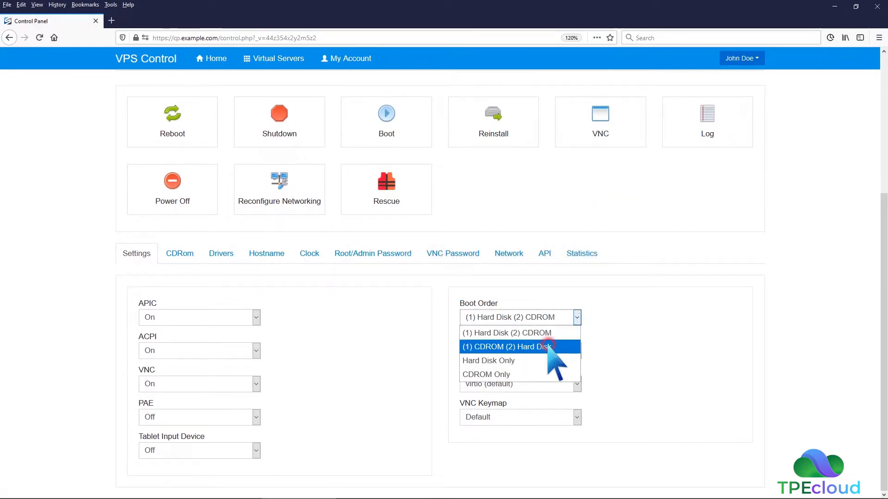
{"action": "left_click", "coordinate": [550, 345]}
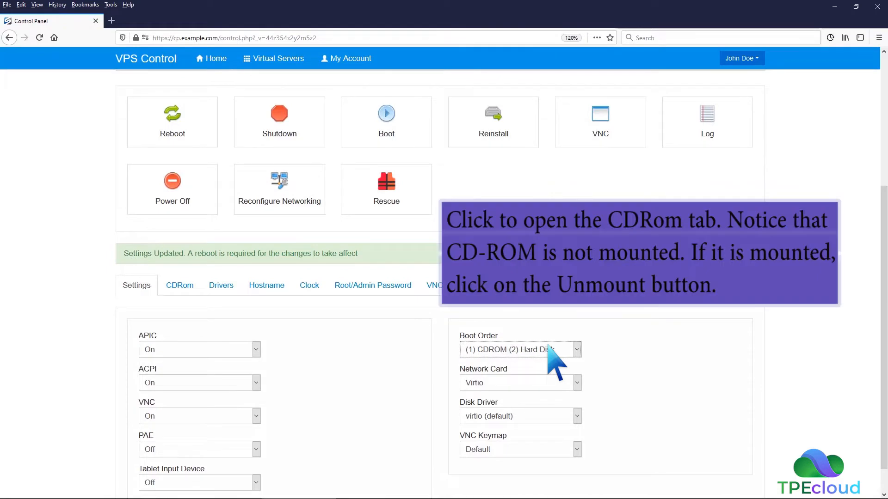
- Mount the CentOS 8.3 - 64bit Minimal image as the server's CD-ROM
{"action": "left_click", "coordinate": [178, 286]}
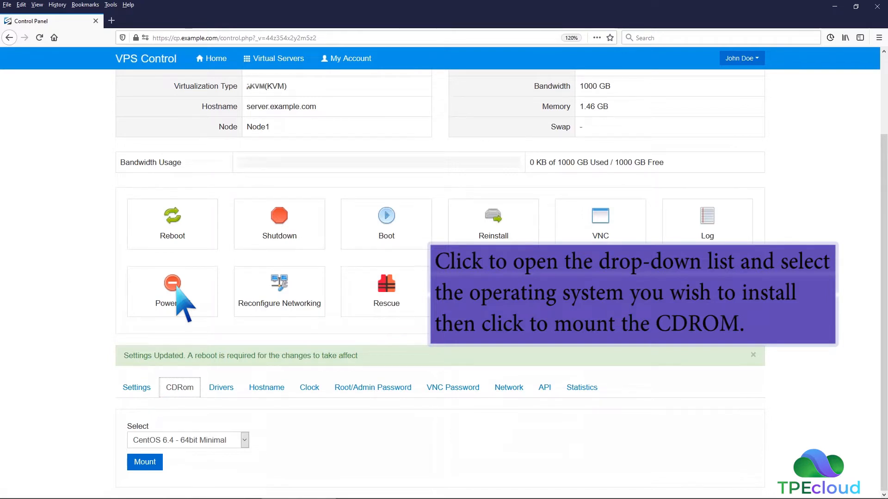
{"action": "left_click", "coordinate": [244, 440]}
{"action": "left_click", "coordinate": [210, 393]}
{"action": "left_click", "coordinate": [155, 460]}
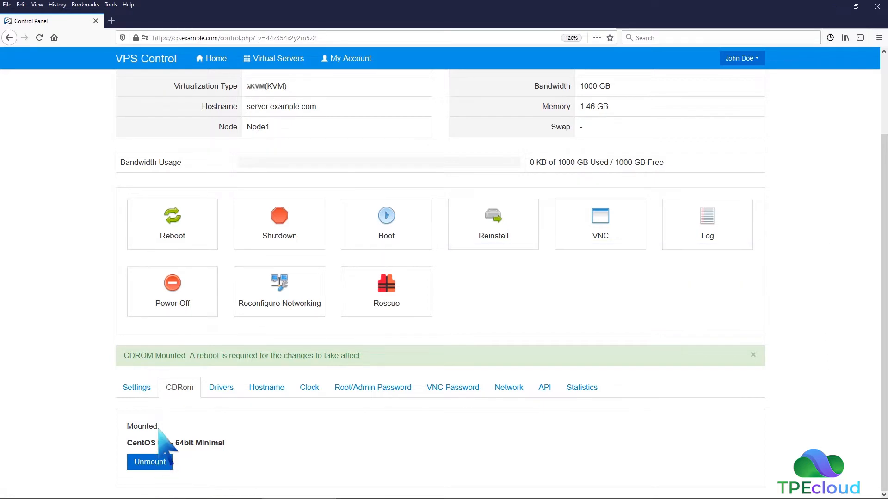
- Reboot the virtual server so that it starts from the mounted CD-ROM
{"action": "left_click", "coordinate": [167, 234]}
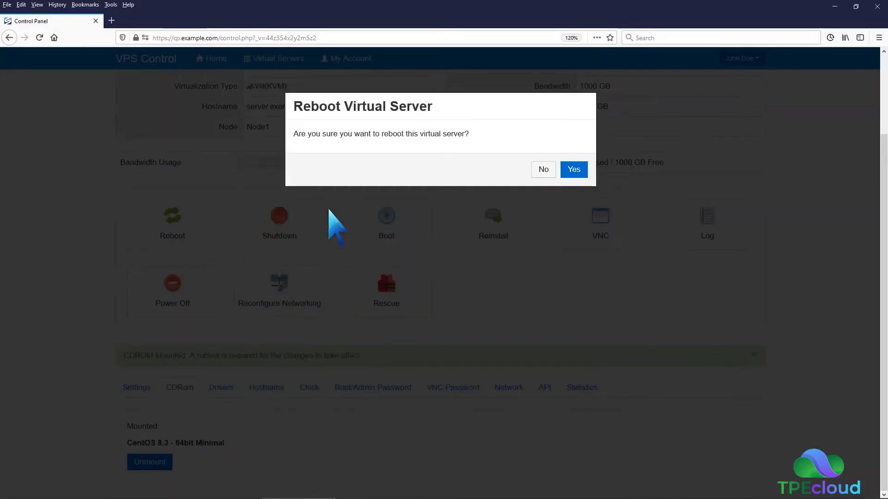
{"action": "left_click", "coordinate": [574, 170]}
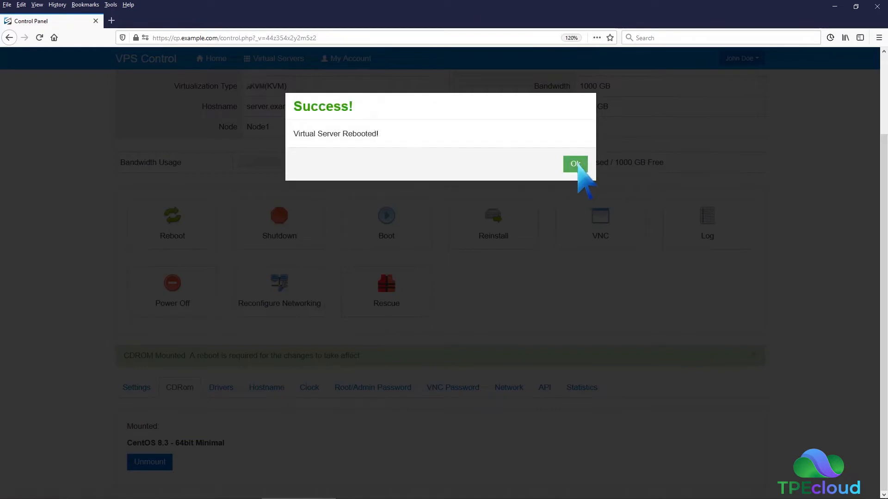
{"action": "left_click", "coordinate": [577, 164]}
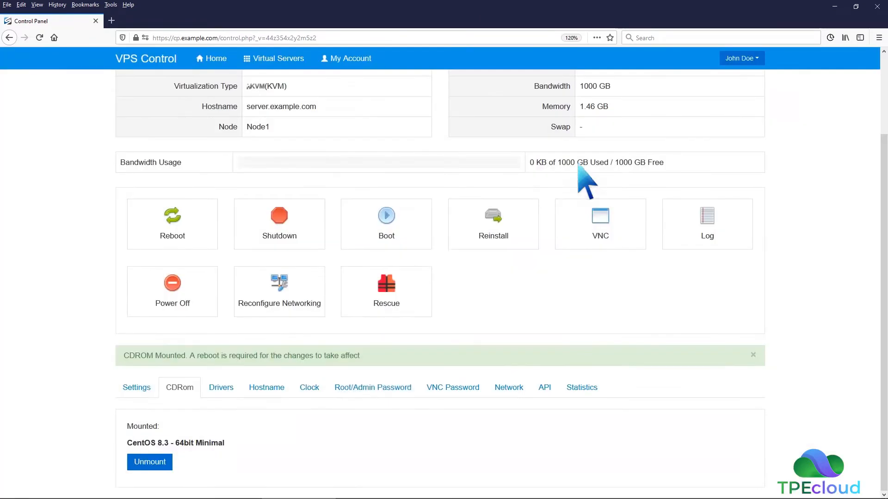
- Connect to the server with the HTML5 VNC Client SSL and continue the CentOS installer in English (United States)
{"action": "left_click", "coordinate": [600, 225]}
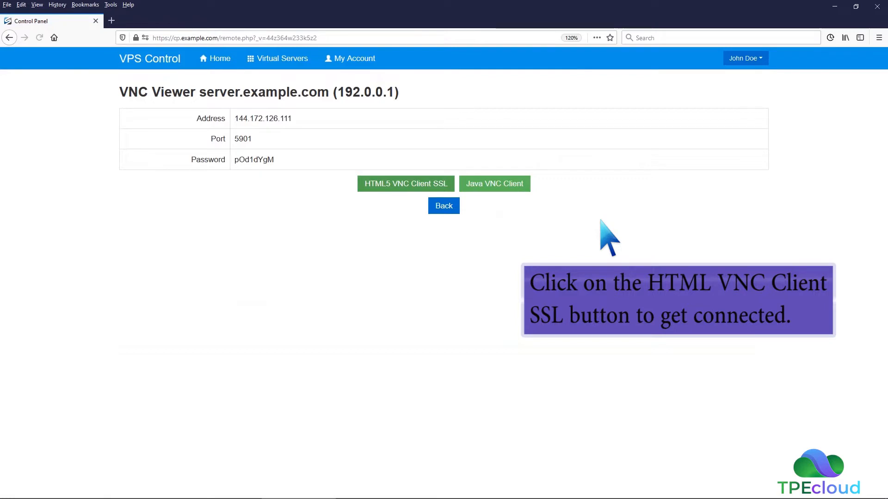
{"action": "left_click", "coordinate": [443, 184]}
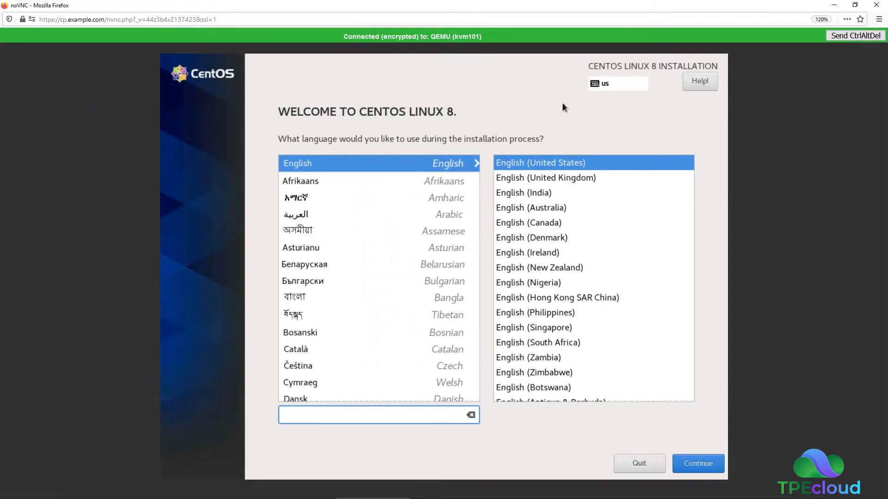
{"action": "left_click", "coordinate": [698, 463]}
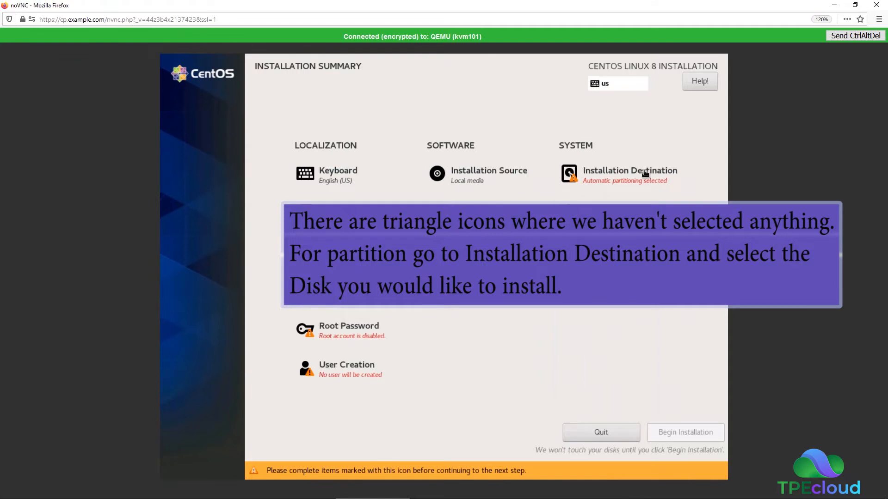
- Select the 15 GiB vda disk as the installation destination, keeping automatic storage configuration
{"action": "left_click", "coordinate": [645, 172]}
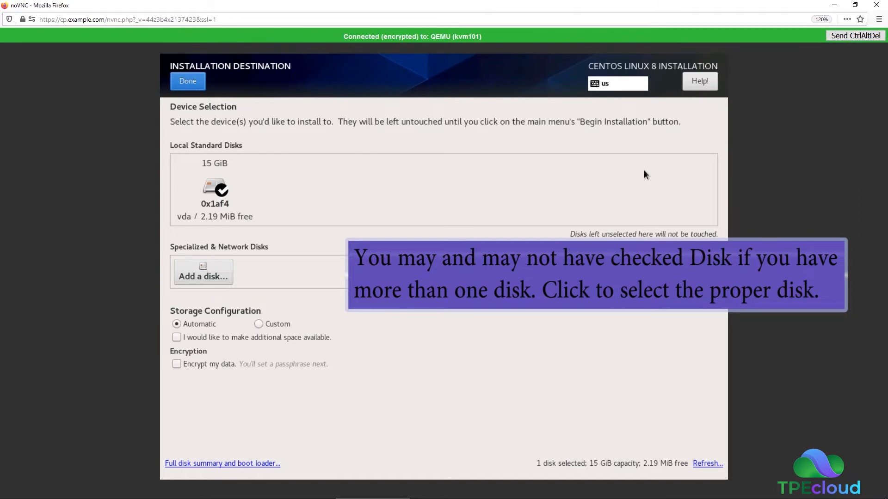
{"action": "left_click", "coordinate": [221, 189]}
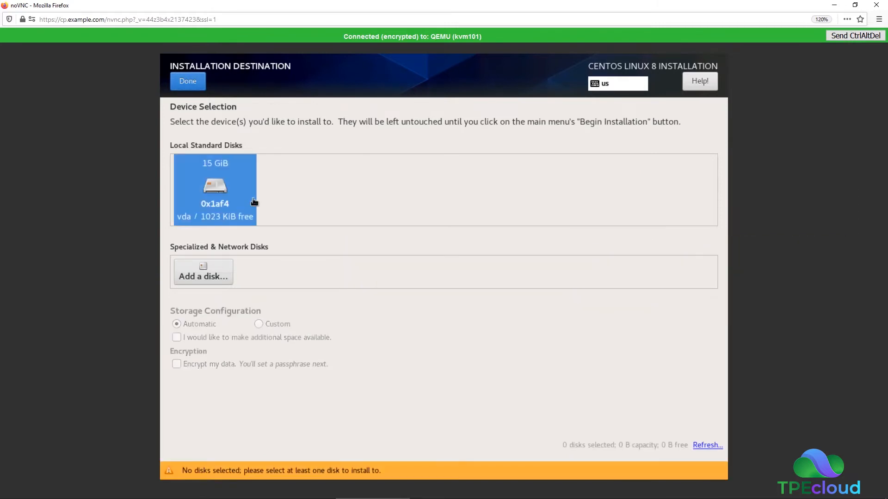
{"action": "left_click", "coordinate": [221, 188]}
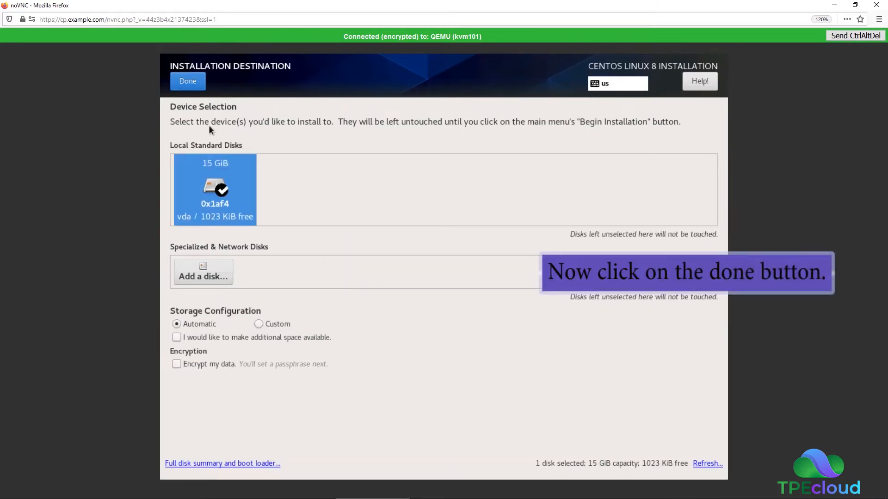
{"action": "left_click", "coordinate": [187, 81]}
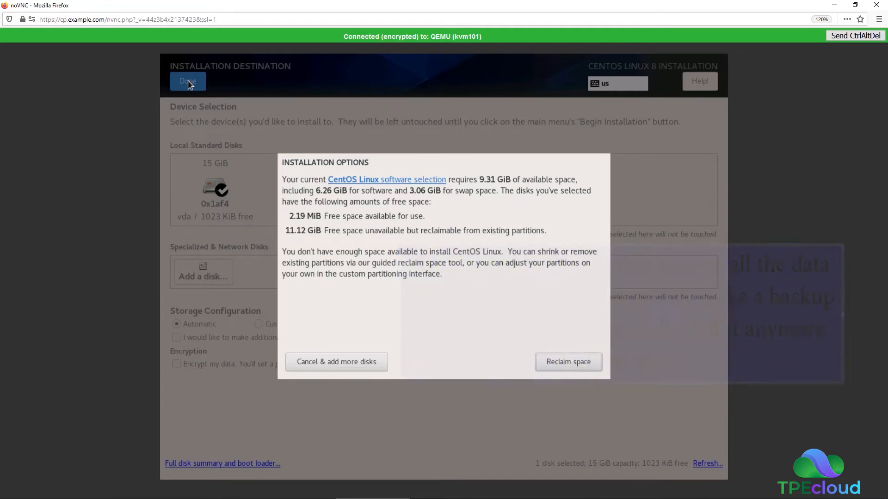
- Reclaim the disk space by deleting all existing partitions on the 15 GiB disk
{"action": "left_click", "coordinate": [547, 361]}
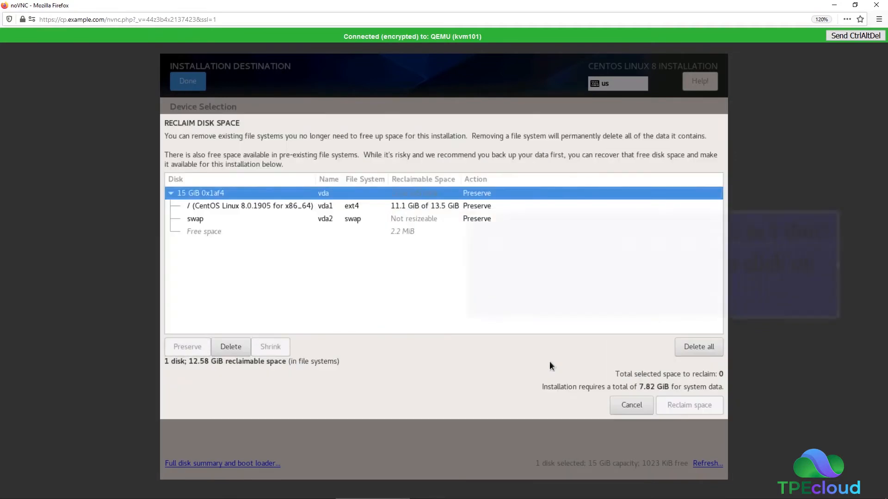
{"action": "left_click", "coordinate": [708, 348]}
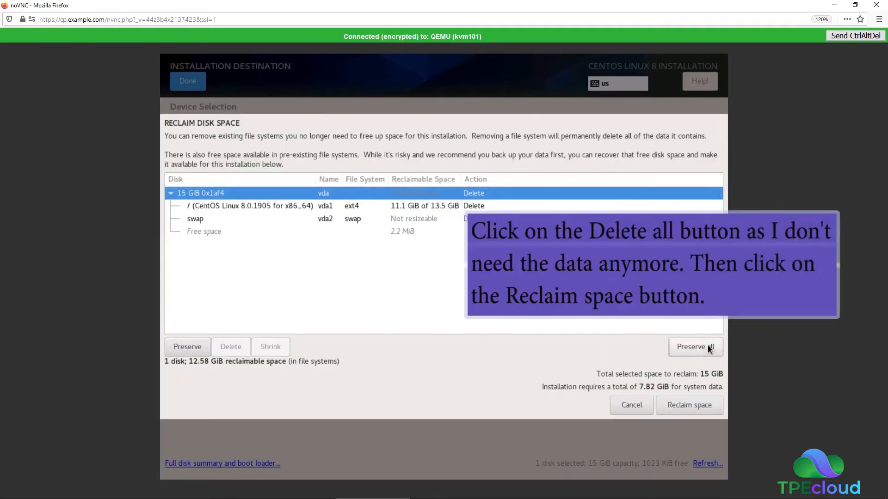
{"action": "left_click", "coordinate": [693, 405]}
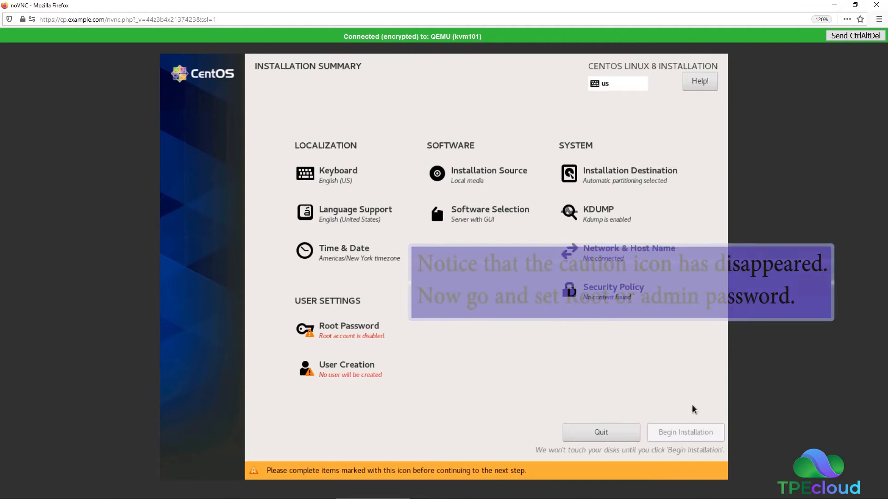
- Enter and confirm the root password, accepting it despite its weak rating
{"action": "left_click", "coordinate": [375, 340]}
{"action": "type", "text": "*******"}
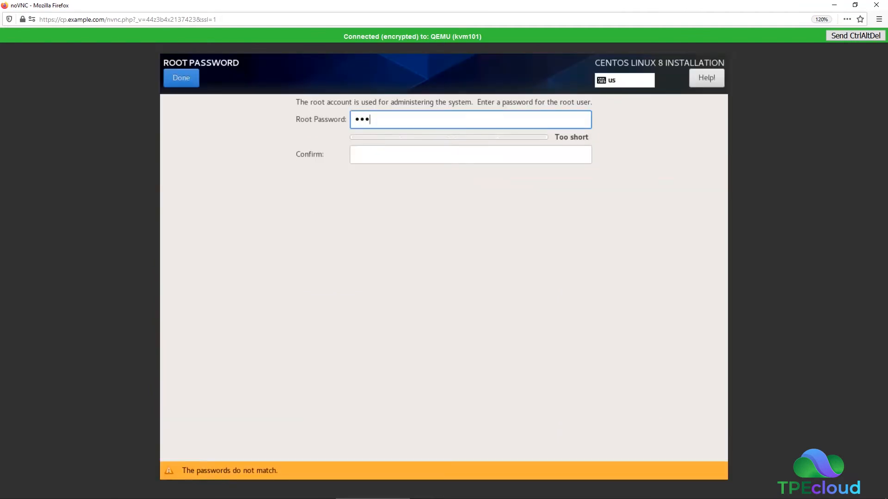
{"action": "left_click", "coordinate": [375, 150]}
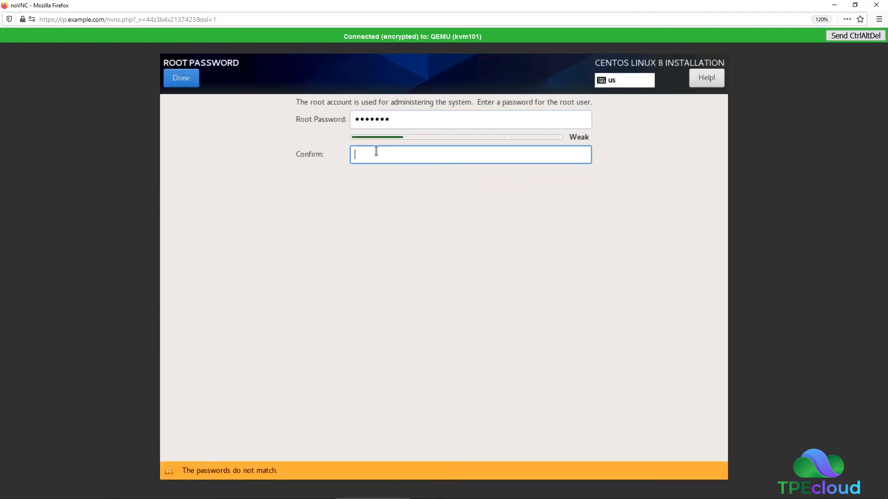
{"action": "type", "text": "*******"}
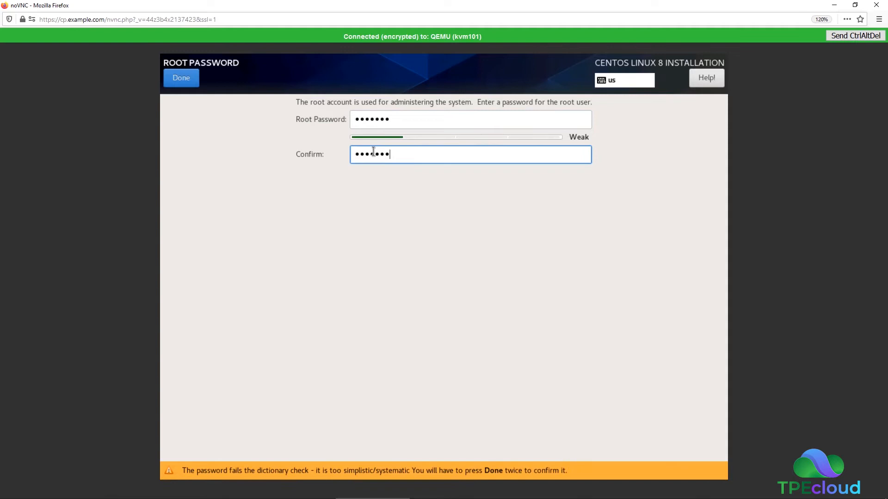
{"action": "left_click", "coordinate": [187, 75]}
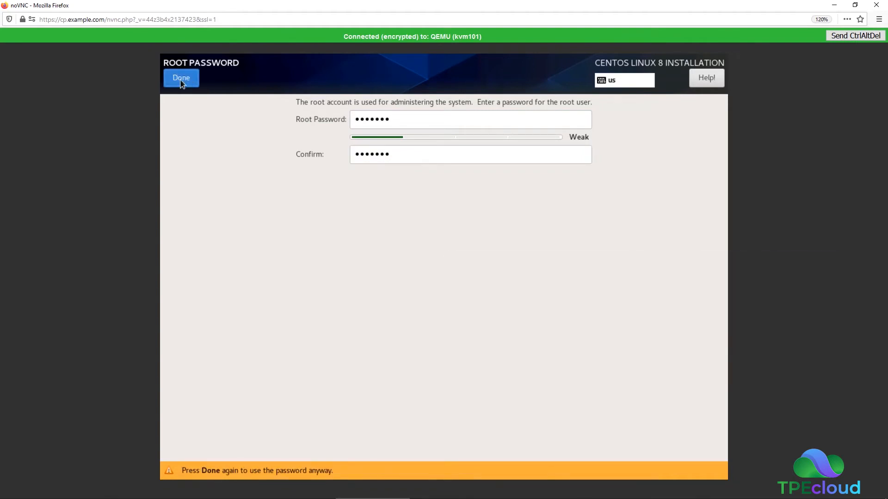
{"action": "left_click", "coordinate": [181, 78]}
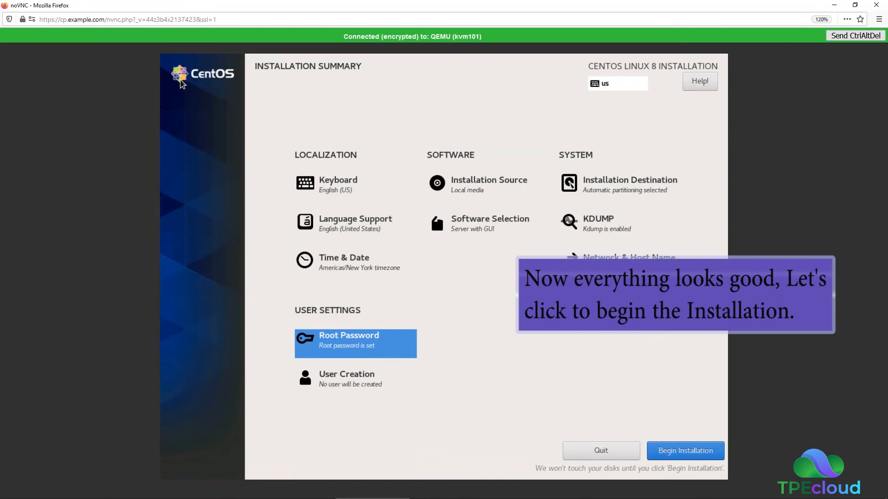
- Run the CentOS Linux 8 installation and reboot the system once it completes
{"action": "left_click", "coordinate": [666, 447]}
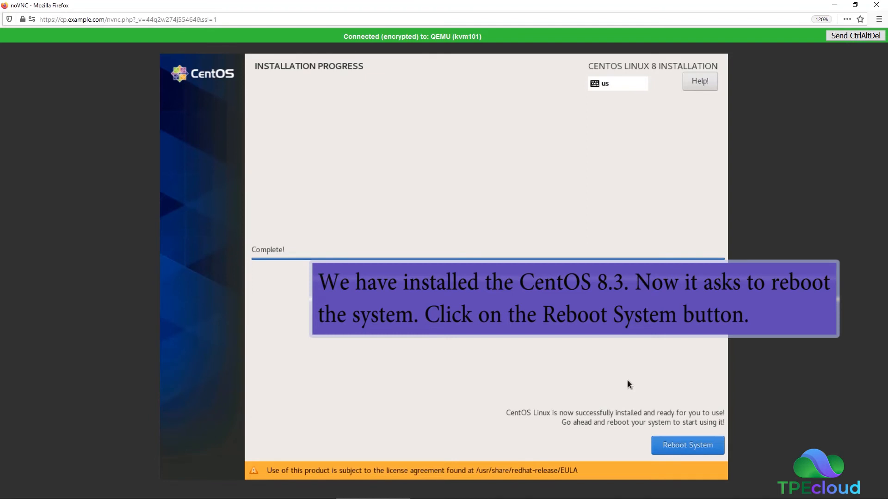
{"action": "left_click", "coordinate": [676, 443]}
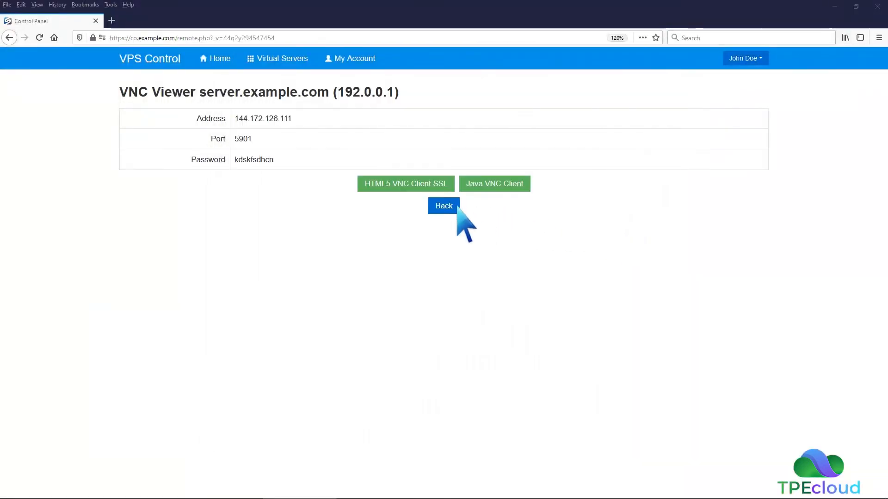
- Return to the server's control page and set the boot order to (1) Hard Disk (2) CDROM
{"action": "left_click", "coordinate": [453, 207]}
{"action": "scroll", "coordinate": [462, 218], "scroll_direction": "down", "scroll_amount": 5}
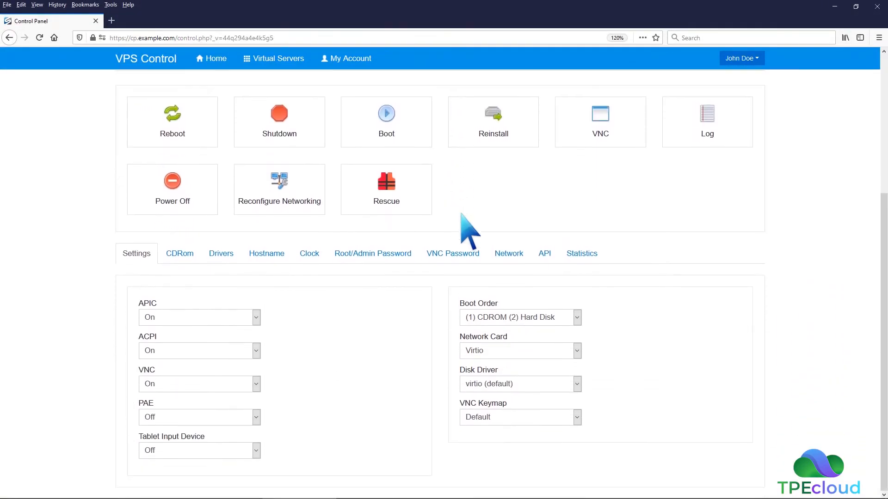
{"action": "left_click", "coordinate": [577, 317]}
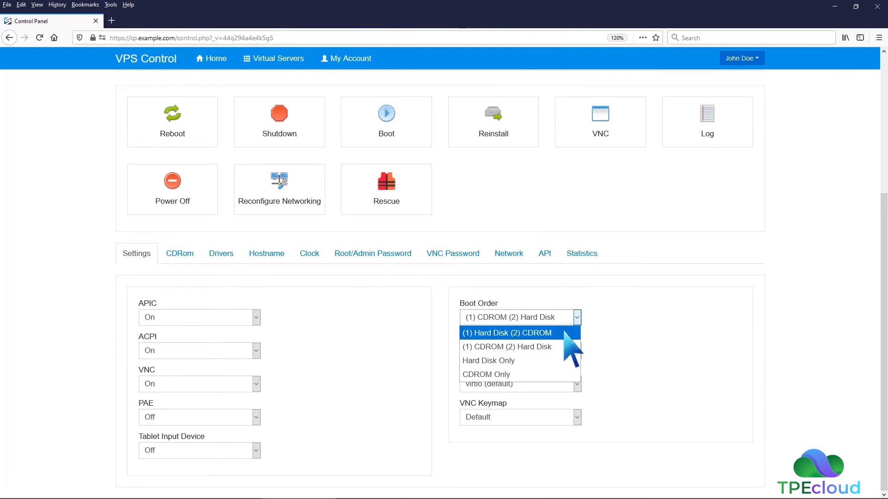
{"action": "left_click", "coordinate": [565, 331]}
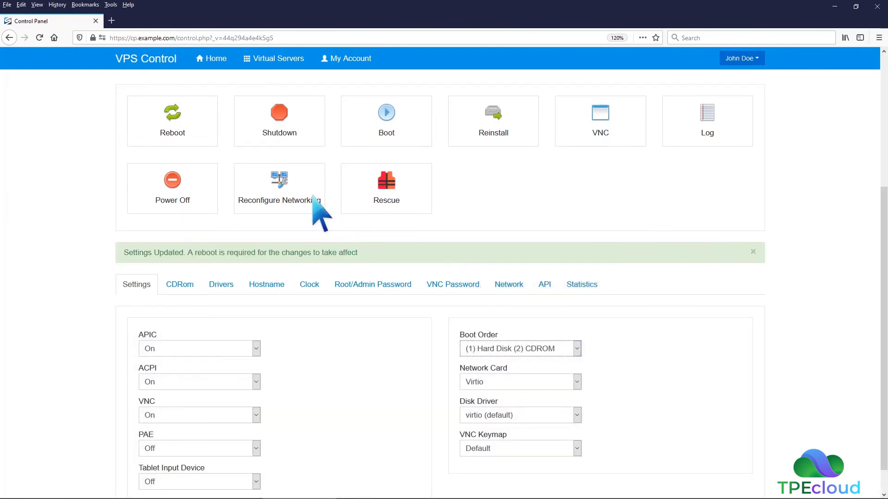
- Reboot the virtual server to apply the hard-disk-first boot order
{"action": "left_click", "coordinate": [182, 130]}
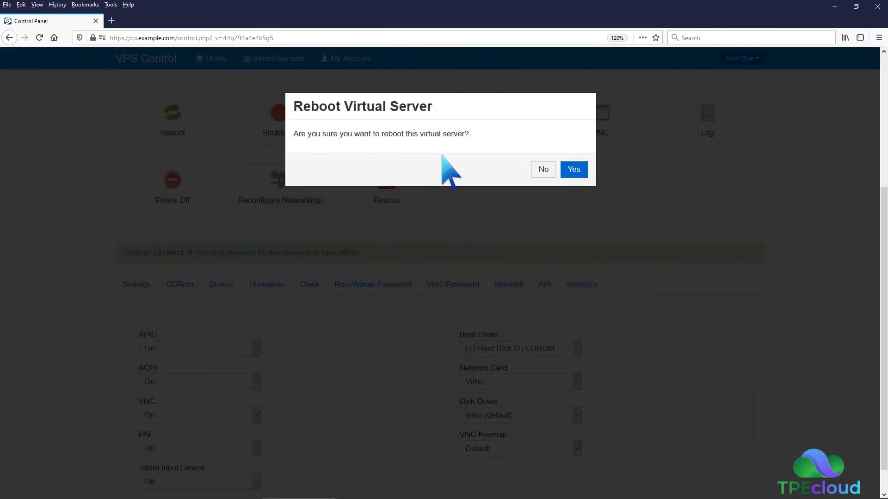
{"action": "left_click", "coordinate": [573, 170]}
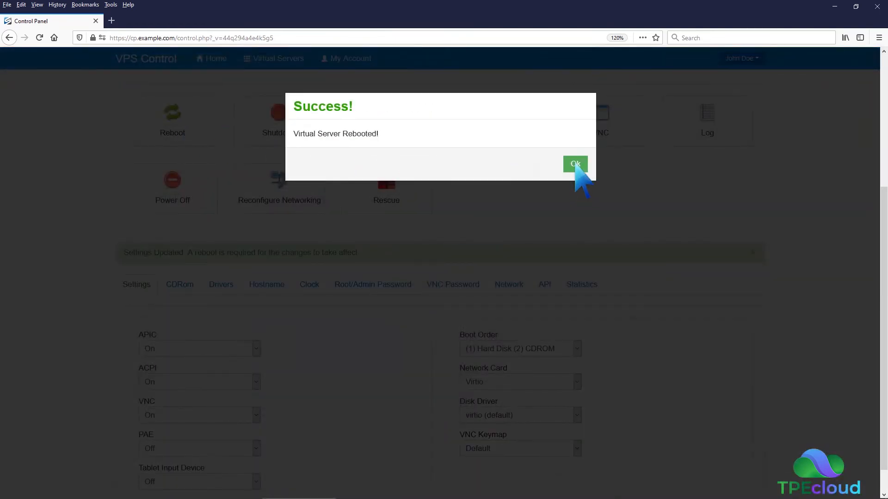
{"action": "left_click", "coordinate": [575, 165]}
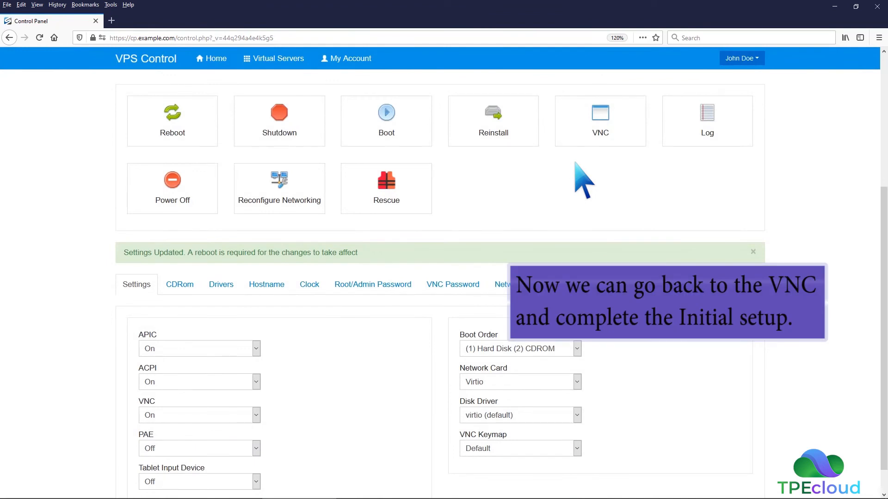
- Open the server's VNC console, accept the CentOS license agreement and finish the initial setup configuration
{"action": "left_click", "coordinate": [600, 121]}
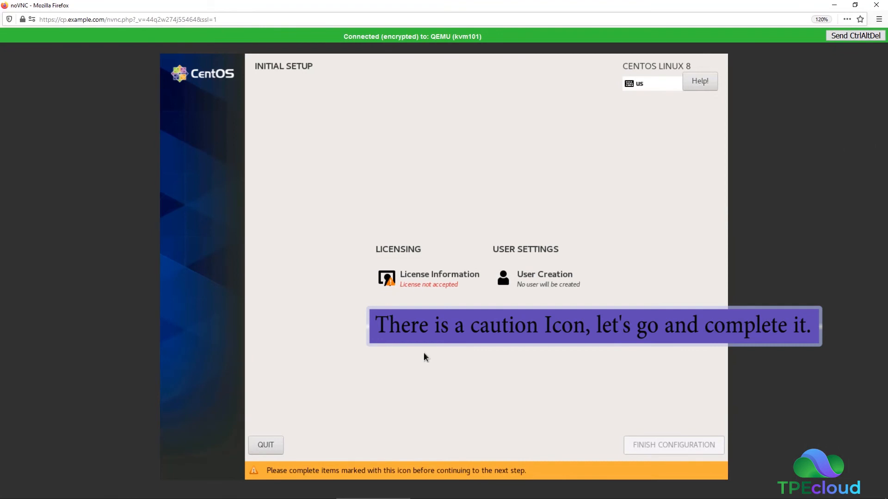
{"action": "left_click", "coordinate": [434, 282]}
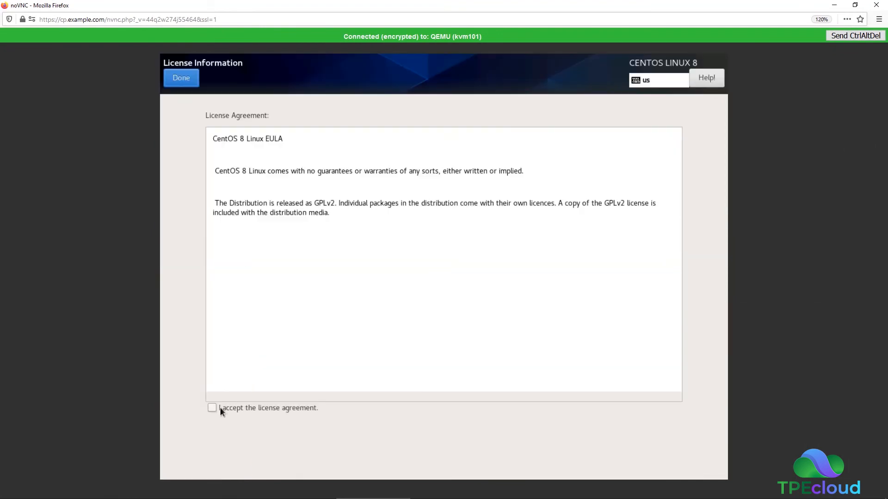
{"action": "left_click", "coordinate": [212, 407]}
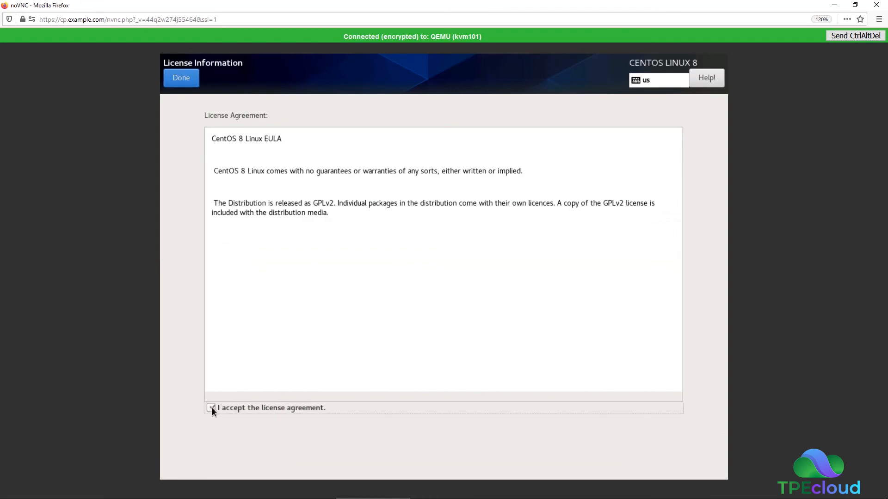
{"action": "left_click", "coordinate": [185, 79]}
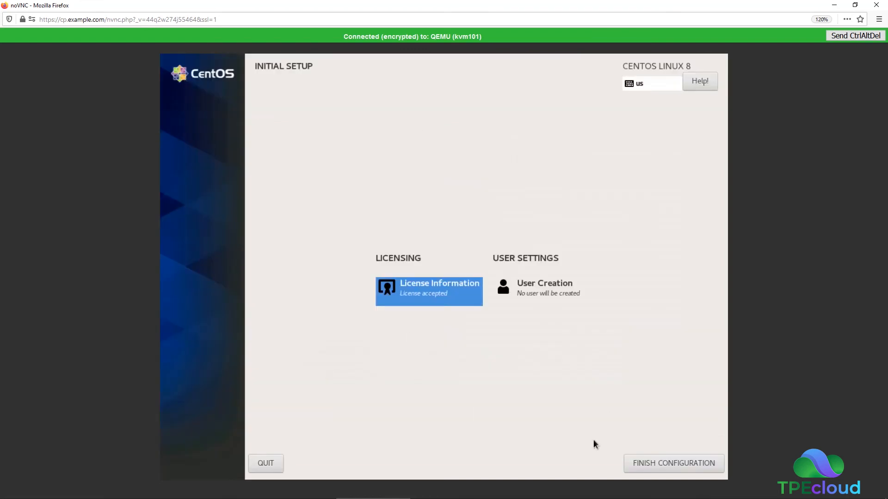
{"action": "left_click", "coordinate": [654, 462]}
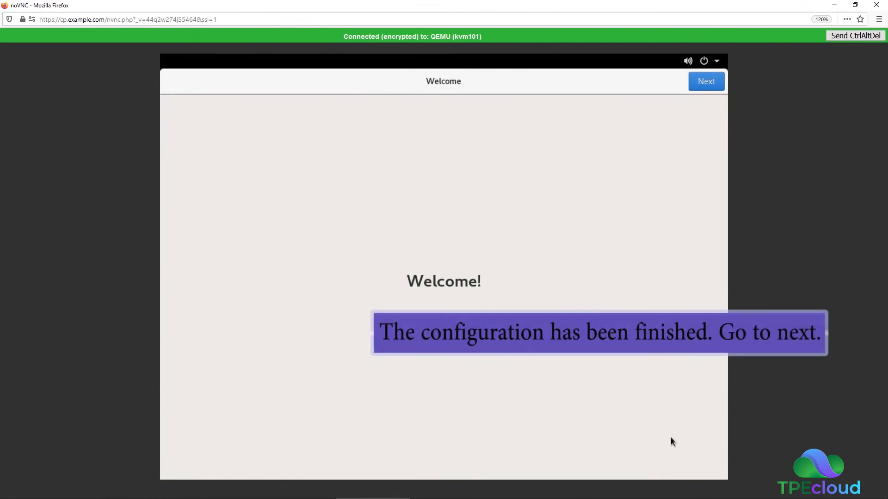
- Proceed through the welcome setup, turning Location Services off and skipping the online accounts connection
{"action": "left_click", "coordinate": [704, 88]}
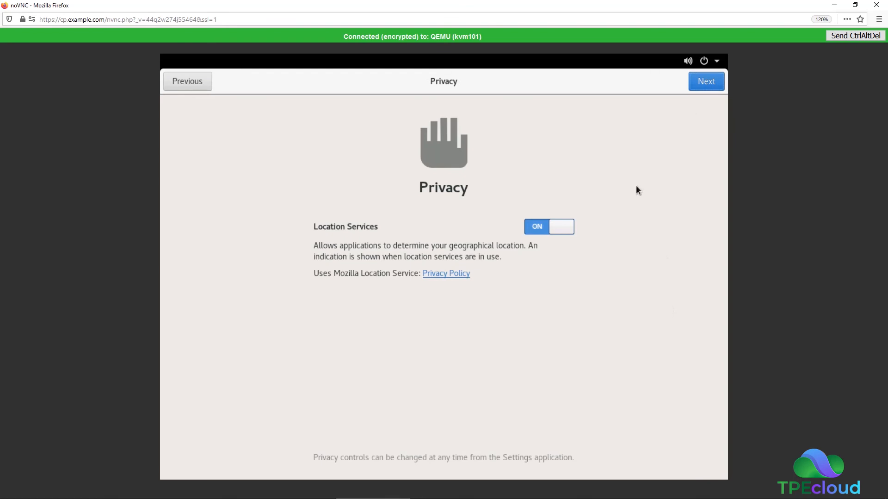
{"action": "left_click", "coordinate": [563, 225]}
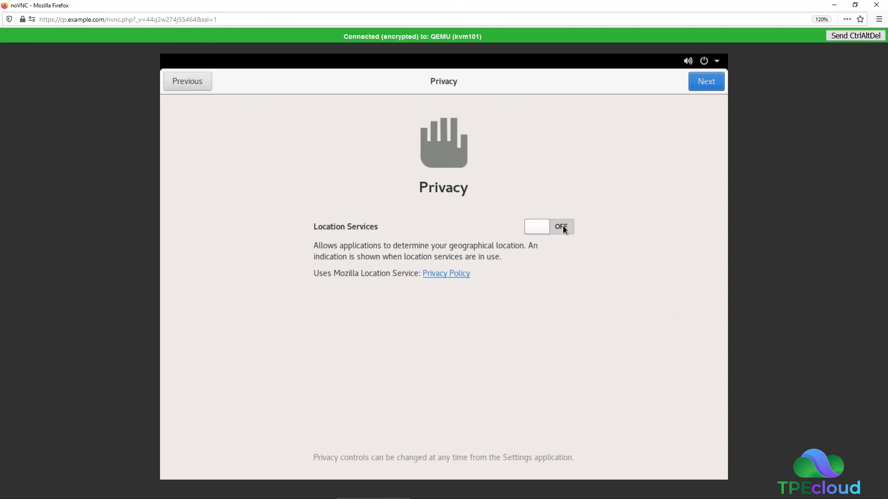
{"action": "left_click", "coordinate": [707, 83]}
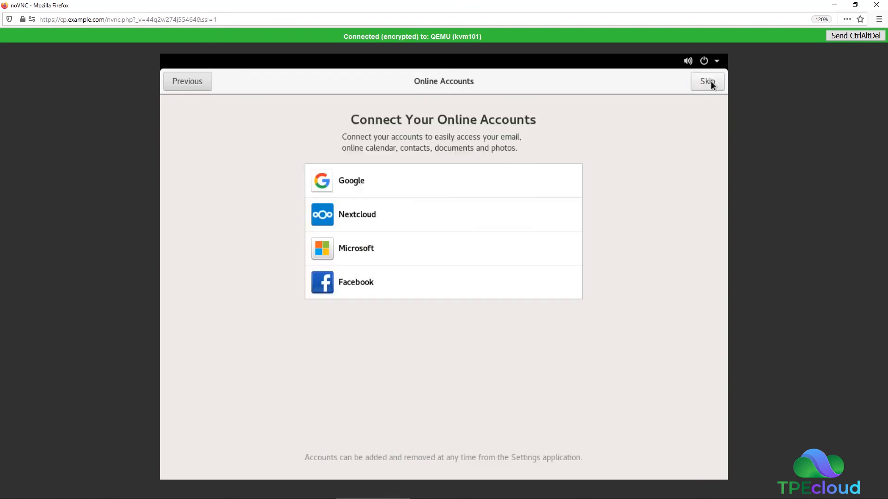
{"action": "left_click", "coordinate": [711, 82]}
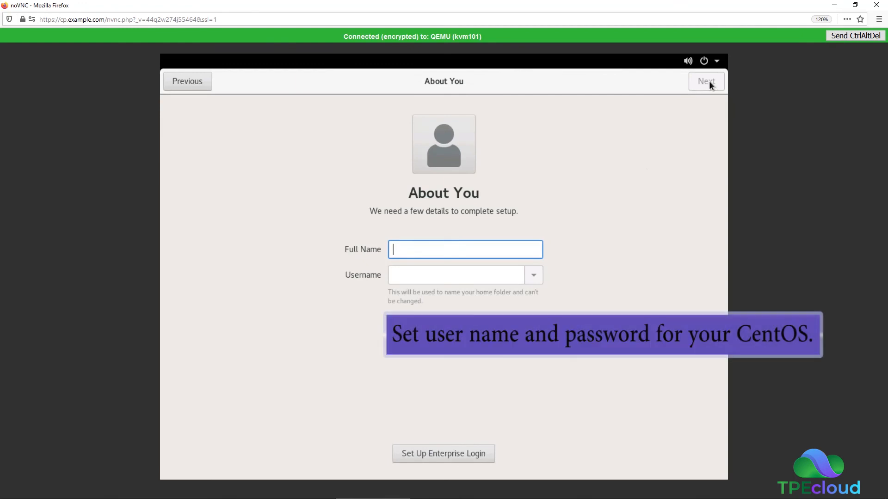
- Enter the new user's full name, keep the suggested username and continue to the password page
{"action": "type", "text": "Jo"}
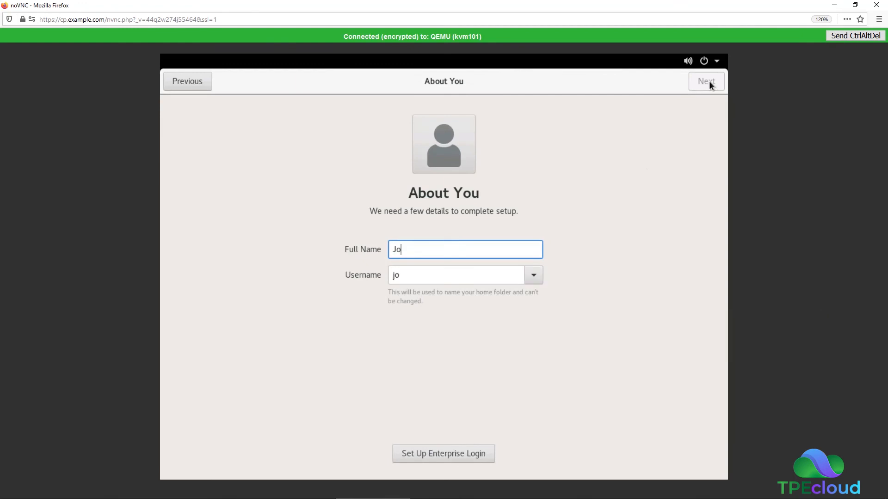
{"action": "type", "text": "hn Doe"}
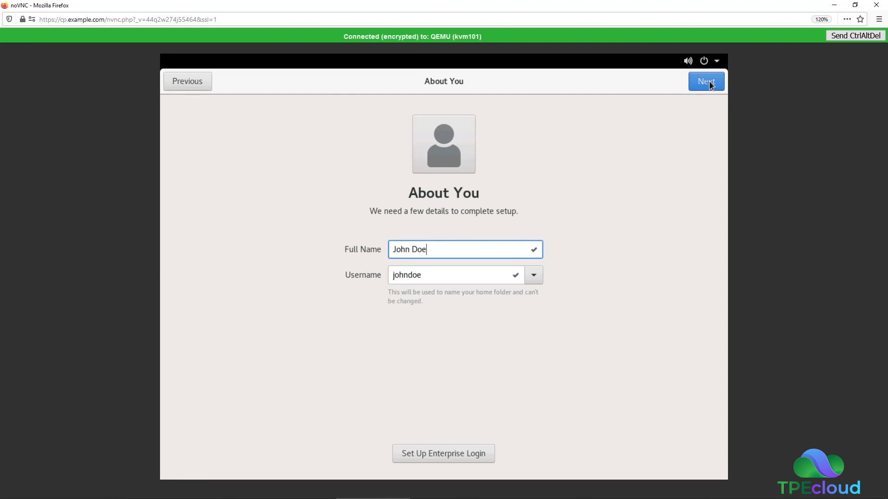
{"action": "left_click", "coordinate": [707, 81]}
- Set and confirm the new user's account password, and submit it
{"action": "type", "text": "****"}
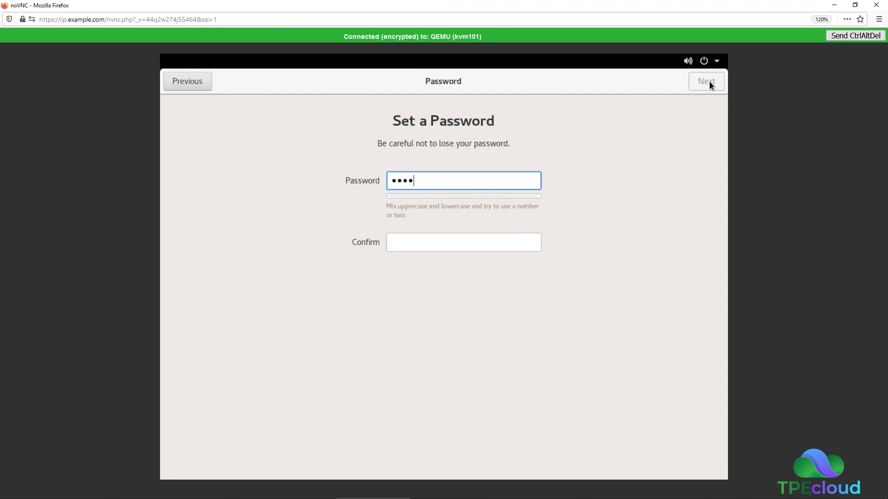
{"action": "type", "text": "***"}
{"action": "left_click", "coordinate": [449, 235]}
{"action": "type", "text": "**"}
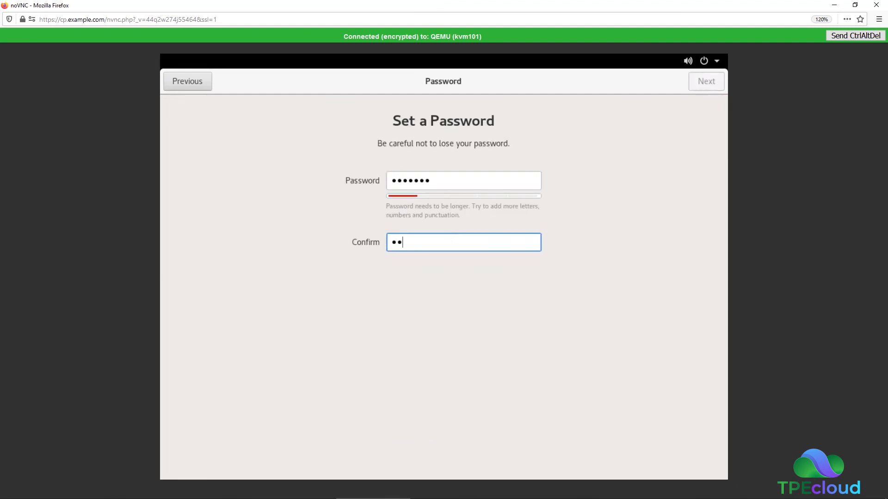
{"action": "type", "text": "*****"}
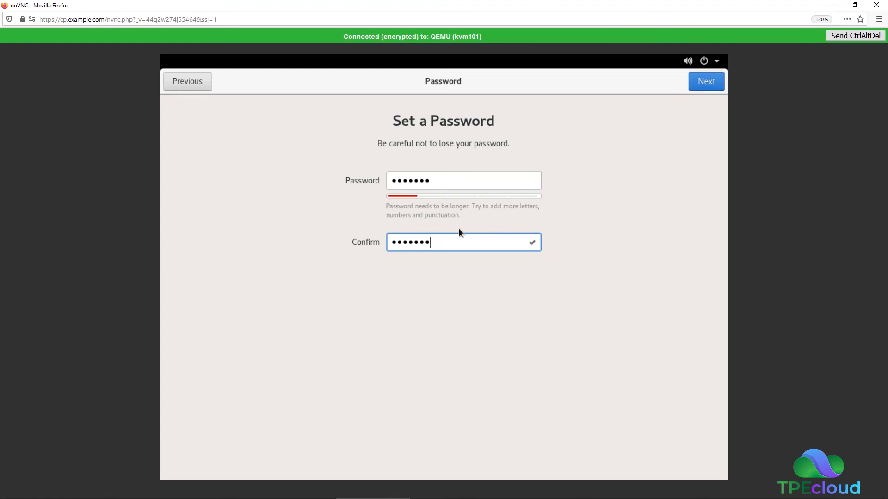
{"action": "left_click", "coordinate": [711, 85]}
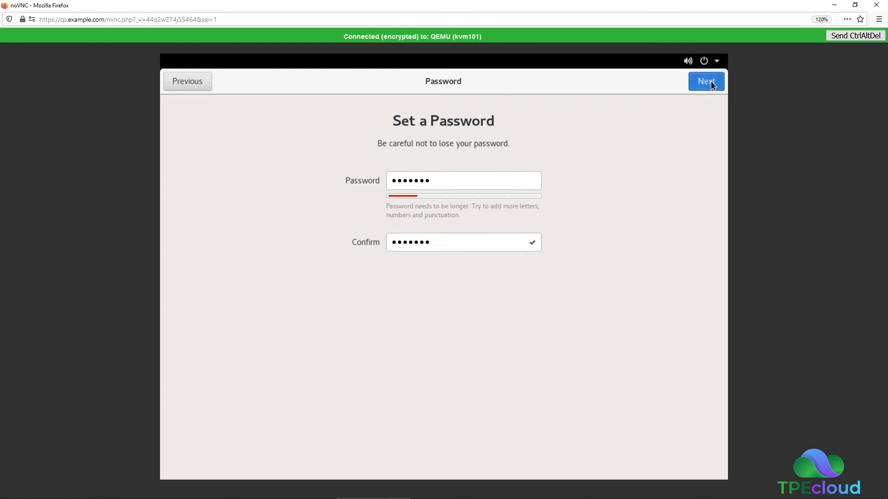